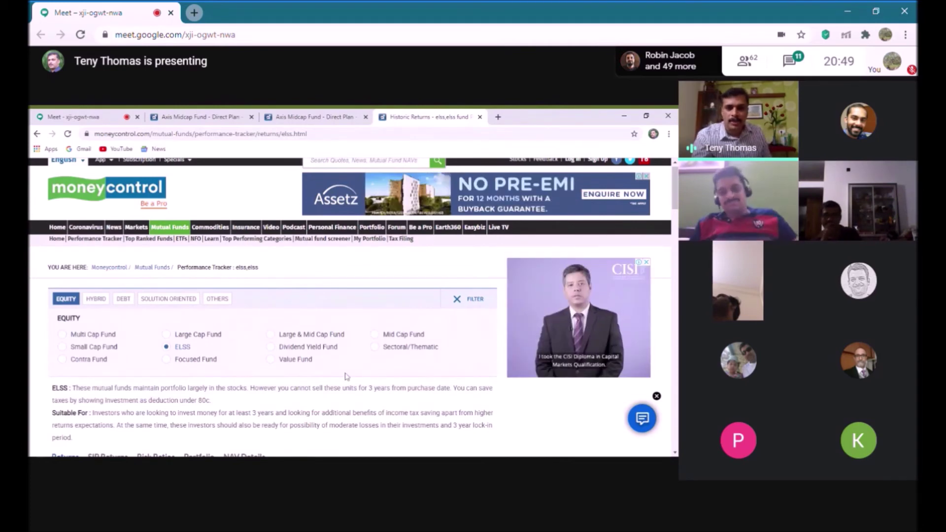
Step: Dismiss the ad and open the Motilal Oswal NASDAQ 100 ETF page on Moneycontrol
left_click(648, 266)
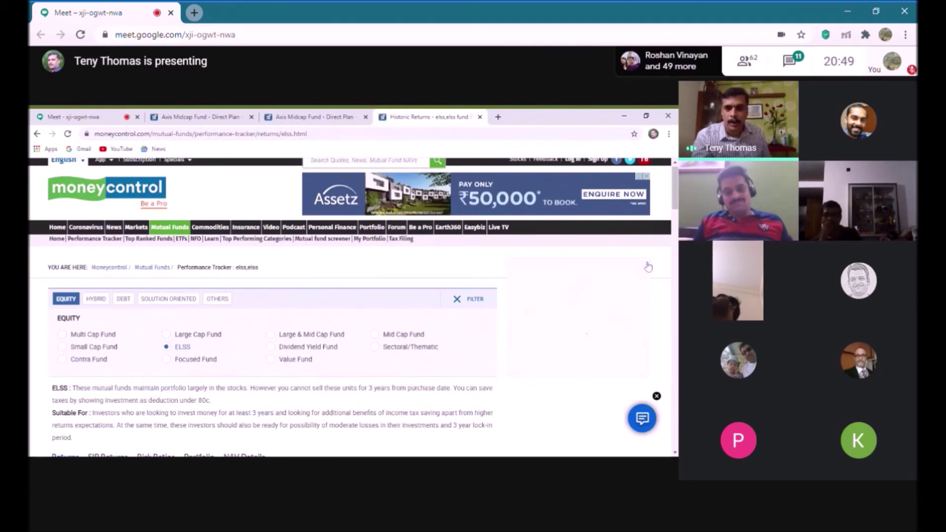
type("nas")
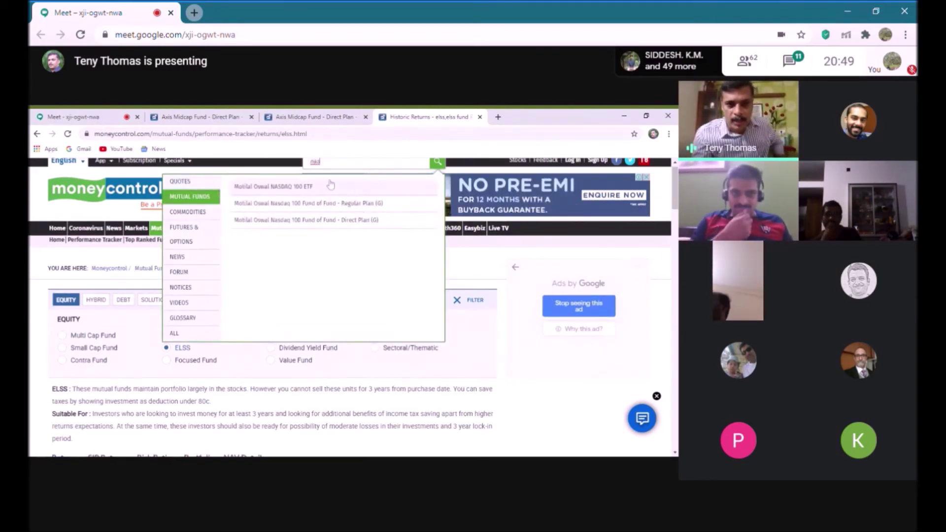
left_click(303, 187)
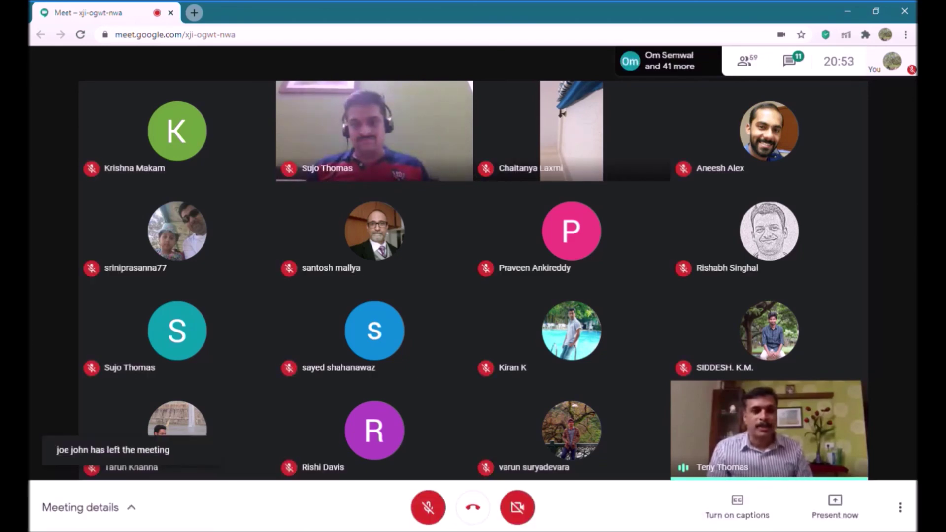
left_click(741, 429)
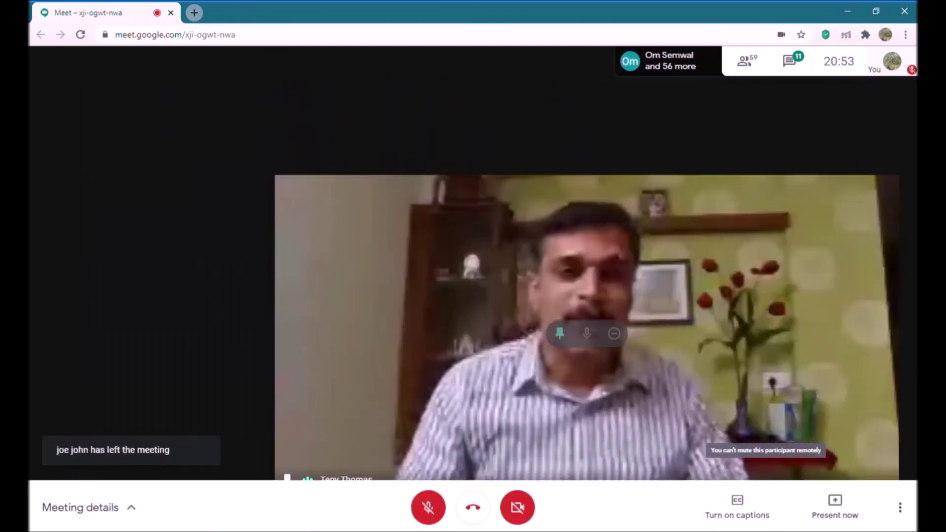